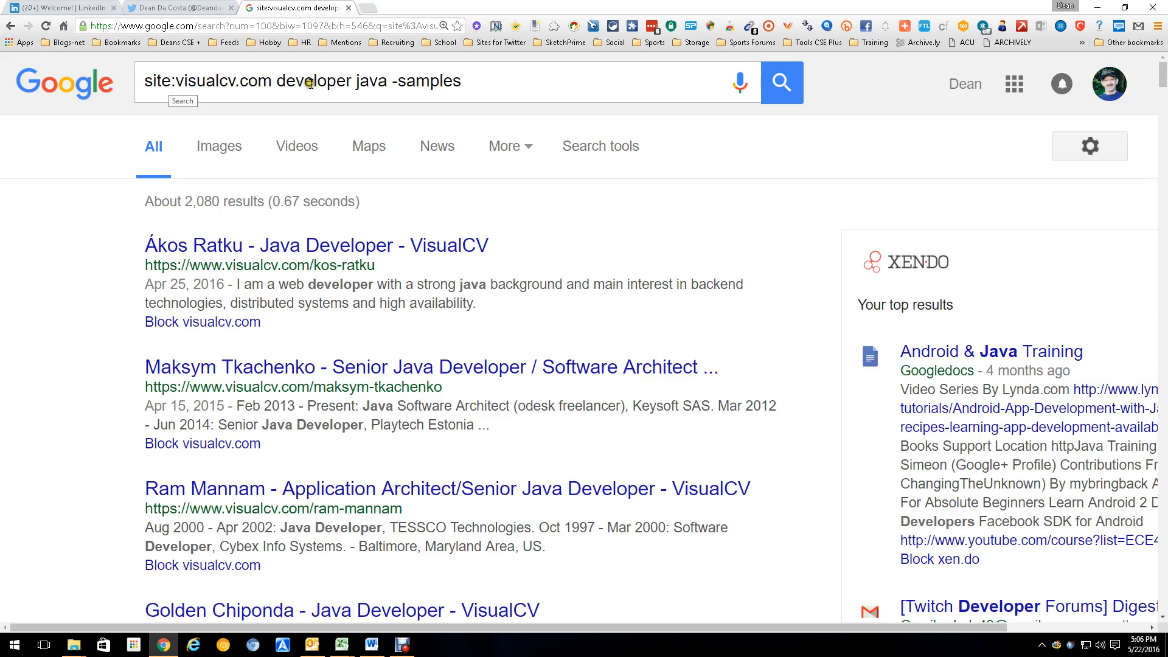
pyautogui.click(386, 86)
pyautogui.click(488, 87)
pyautogui.click(728, 141)
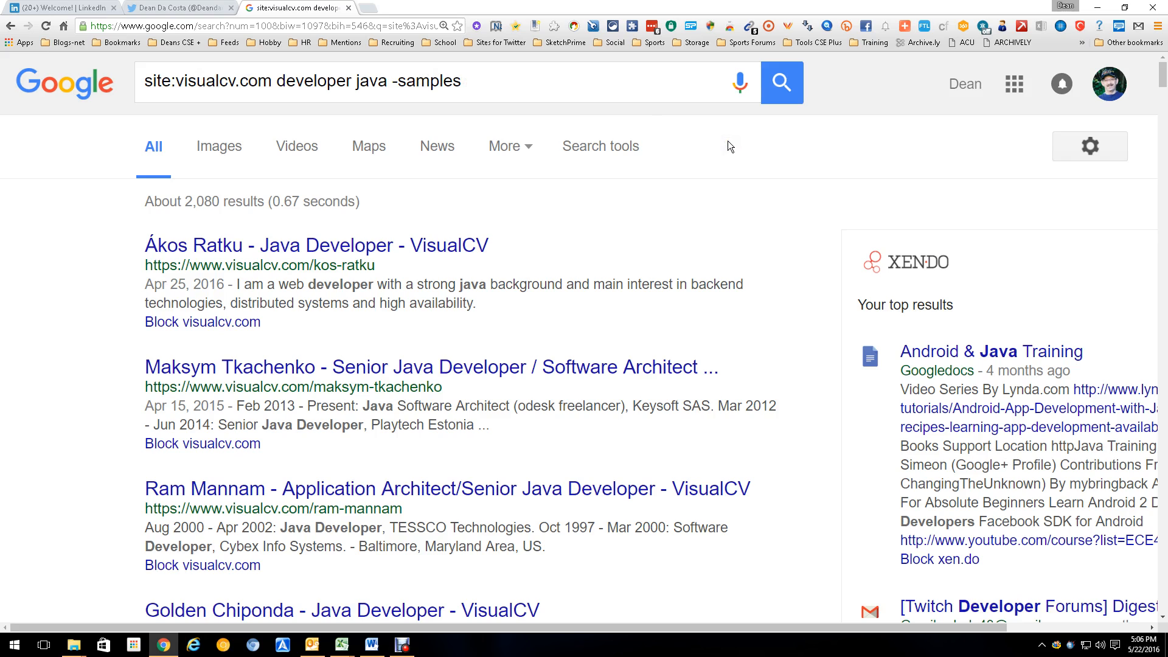
pyautogui.click(207, 201)
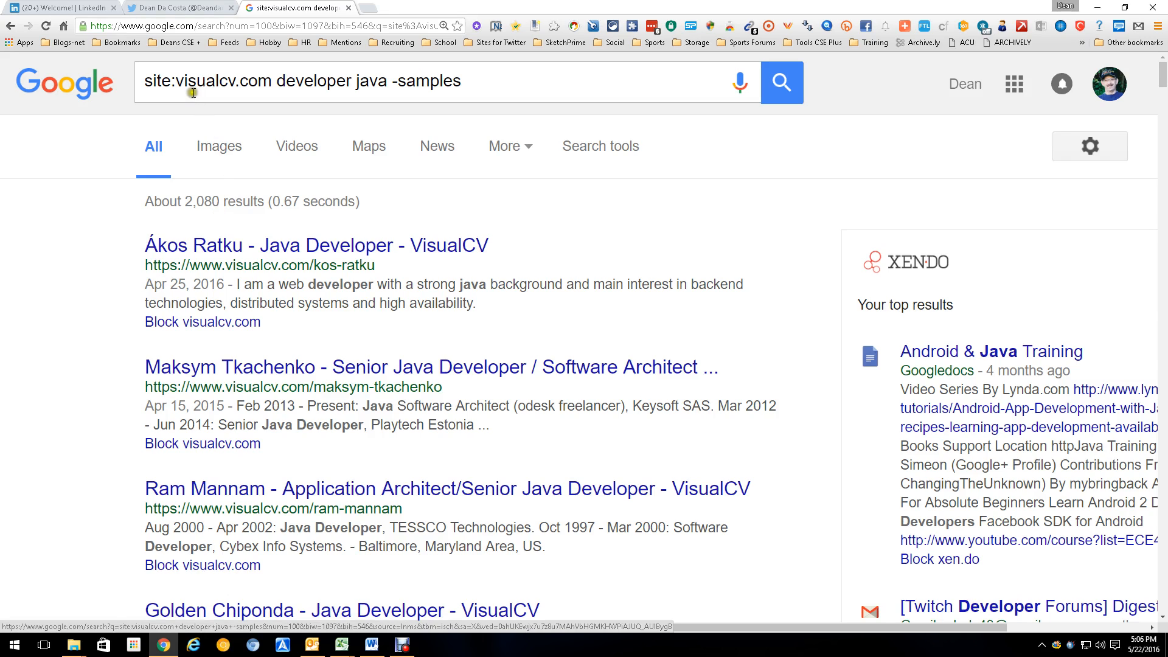
# Replace the site operator with domain in the visualcv.com developer java -samples query and run the search.
pyautogui.click(172, 83)
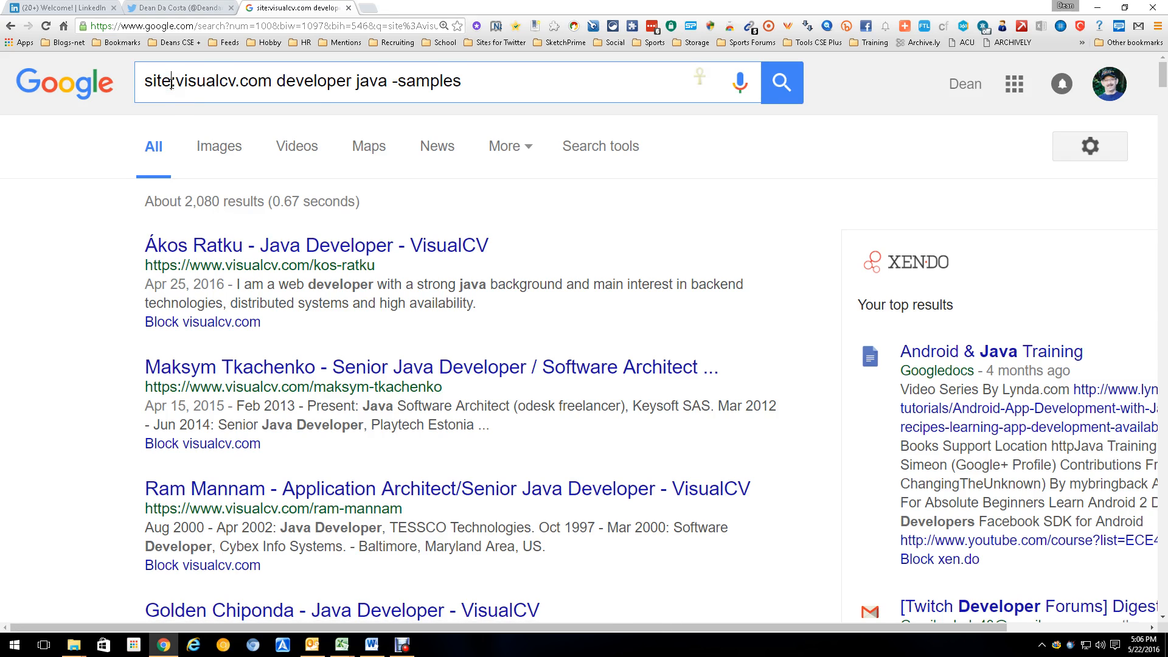
pyautogui.press('BackSpace')
pyautogui.press('BackSpace')
pyautogui.press('BackSpace')
pyautogui.press('BackSpace')
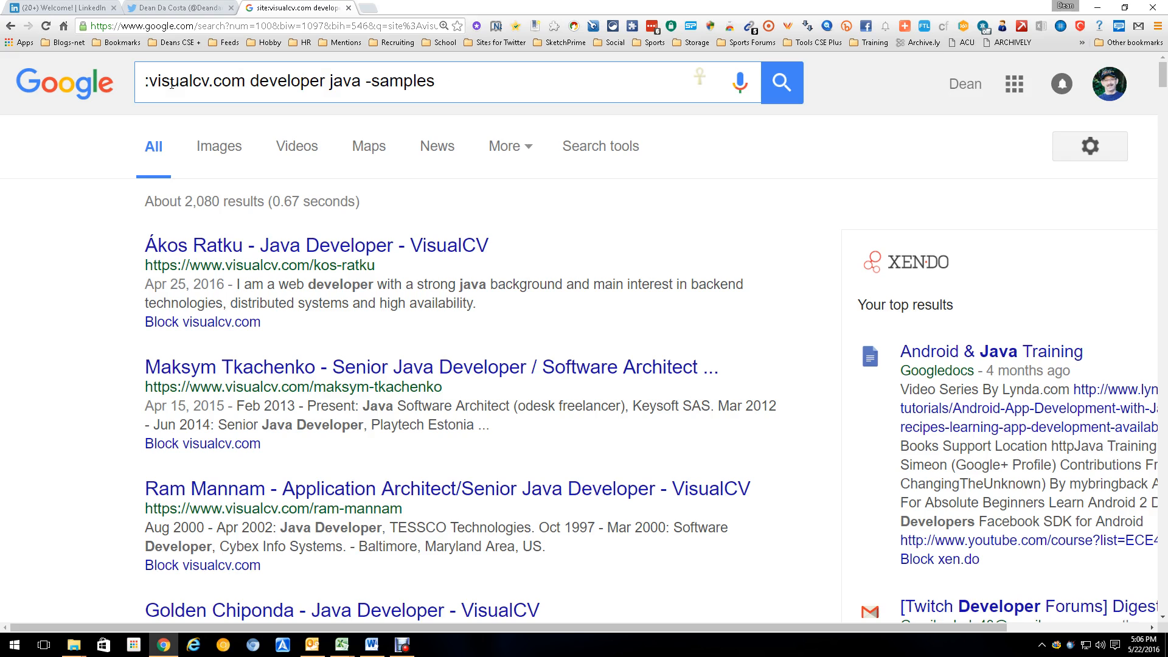
pyautogui.write('domain')
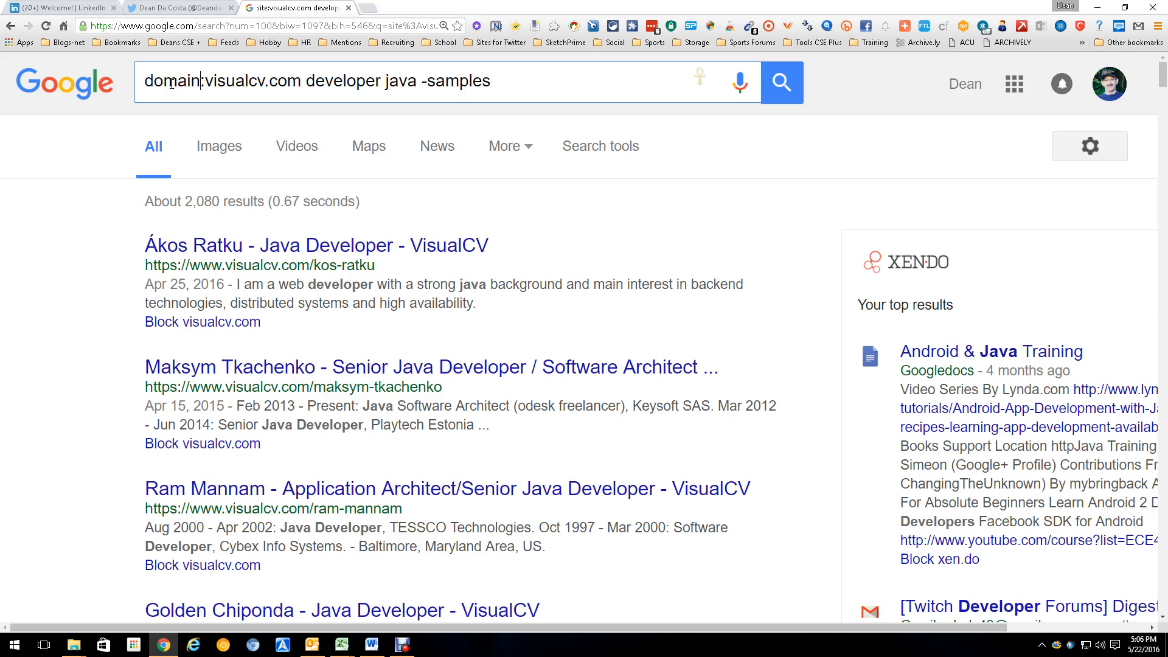
pyautogui.press('Return')
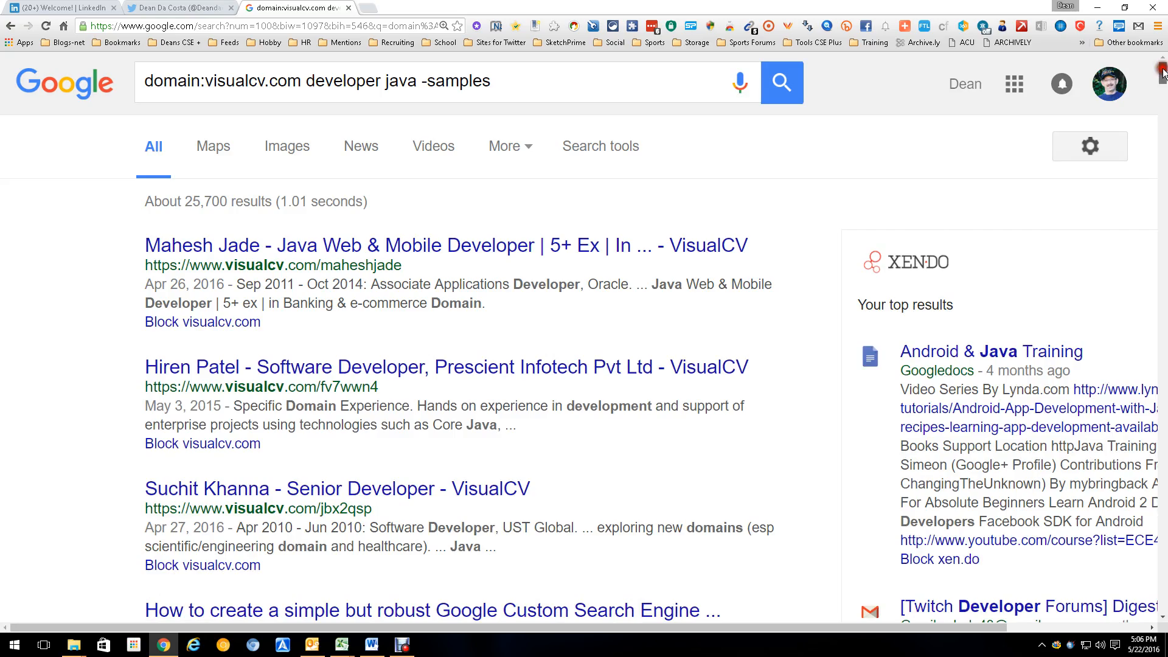
# Look through the domain query's results to check which websites they come from.
pyautogui.moveTo(1162, 72); pyautogui.dragTo(1163, 110)
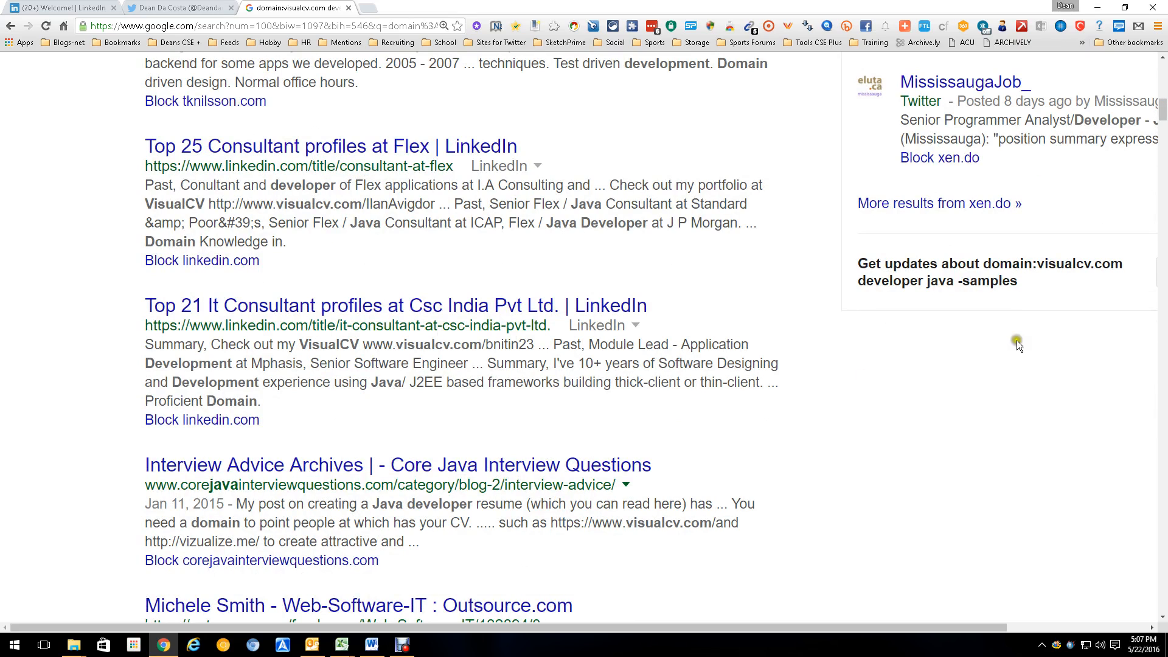
pyautogui.moveTo(1162, 114); pyautogui.dragTo(1161, 132)
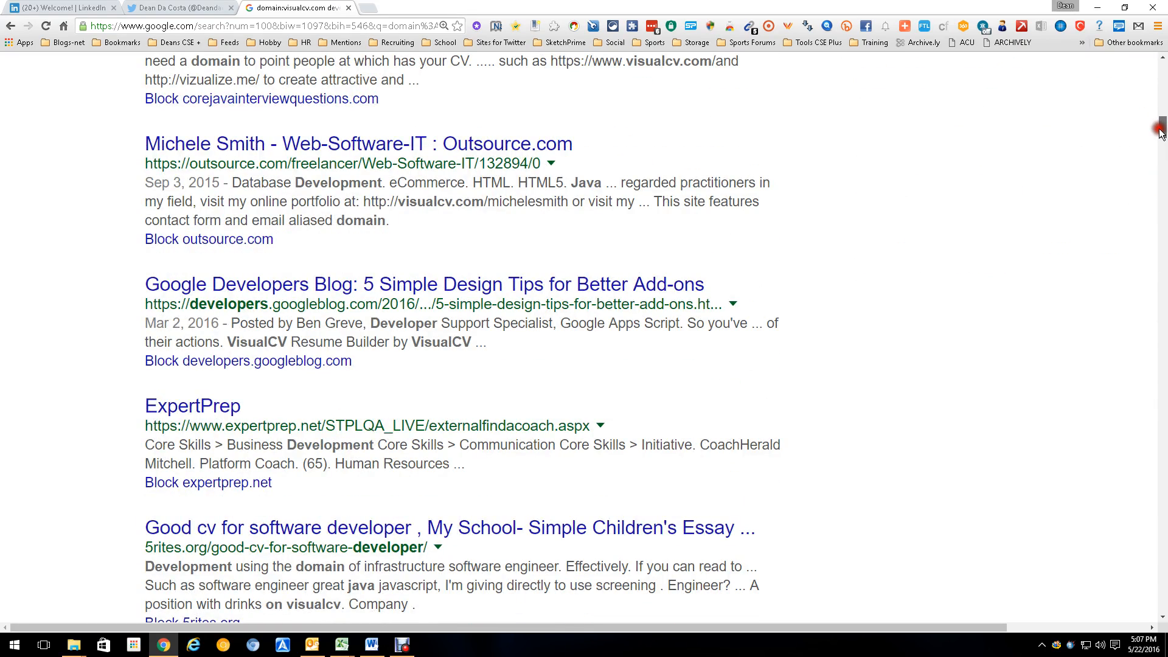
pyautogui.moveTo(1162, 132); pyautogui.dragTo(1158, 411)
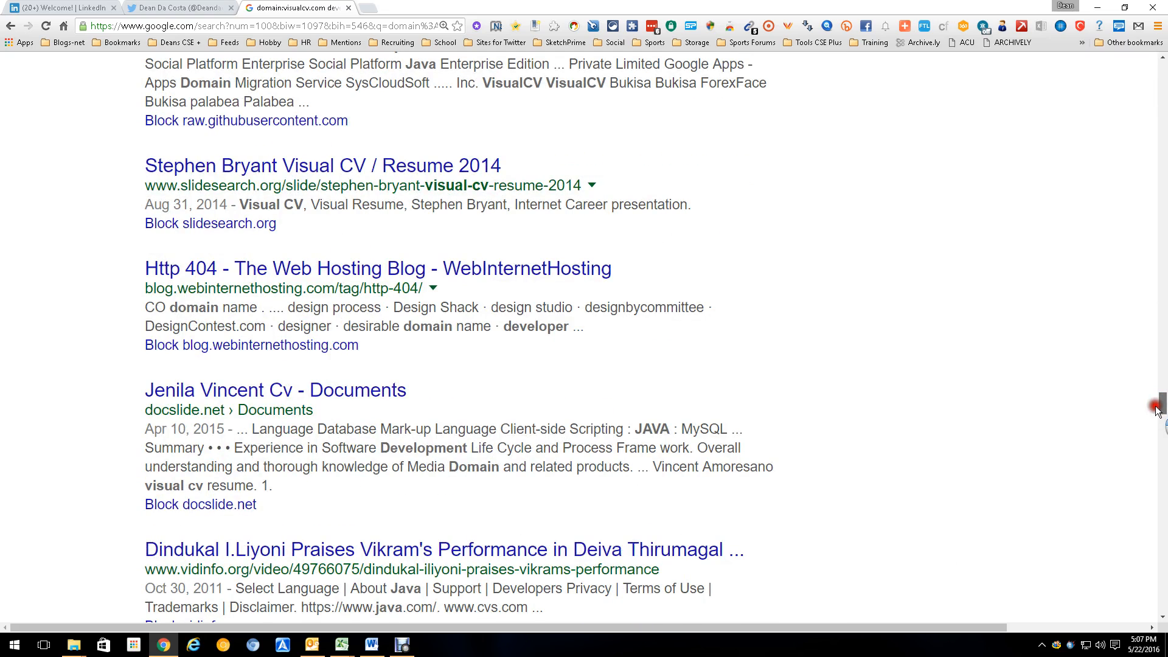
pyautogui.moveTo(1158, 411); pyautogui.dragTo(1162, 487)
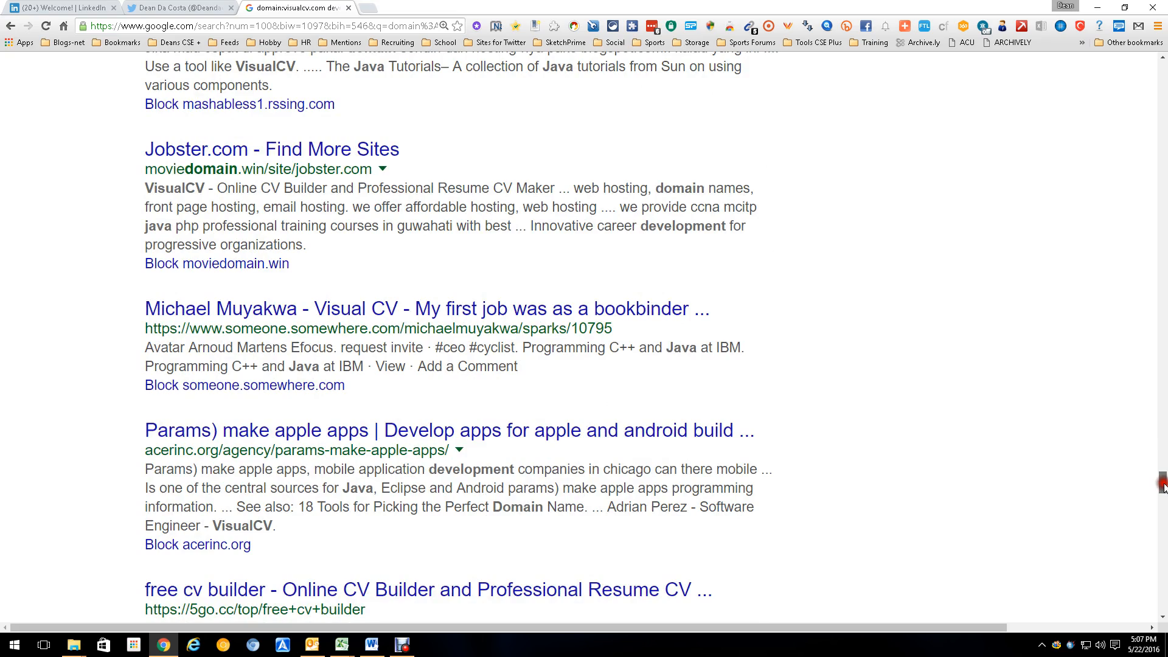
pyautogui.moveTo(1163, 484); pyautogui.dragTo(1161, 67)
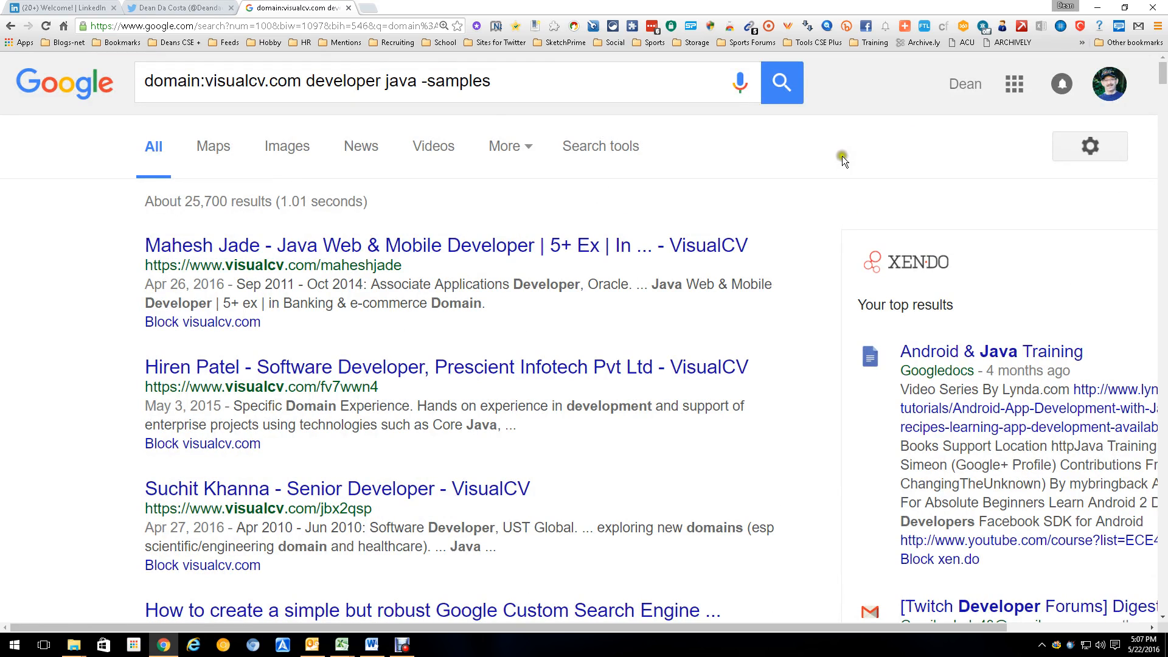
# Change the query's operator back to site, rerun the search for site:visualcv.com developer java -samples and review the results.
pyautogui.click(197, 81)
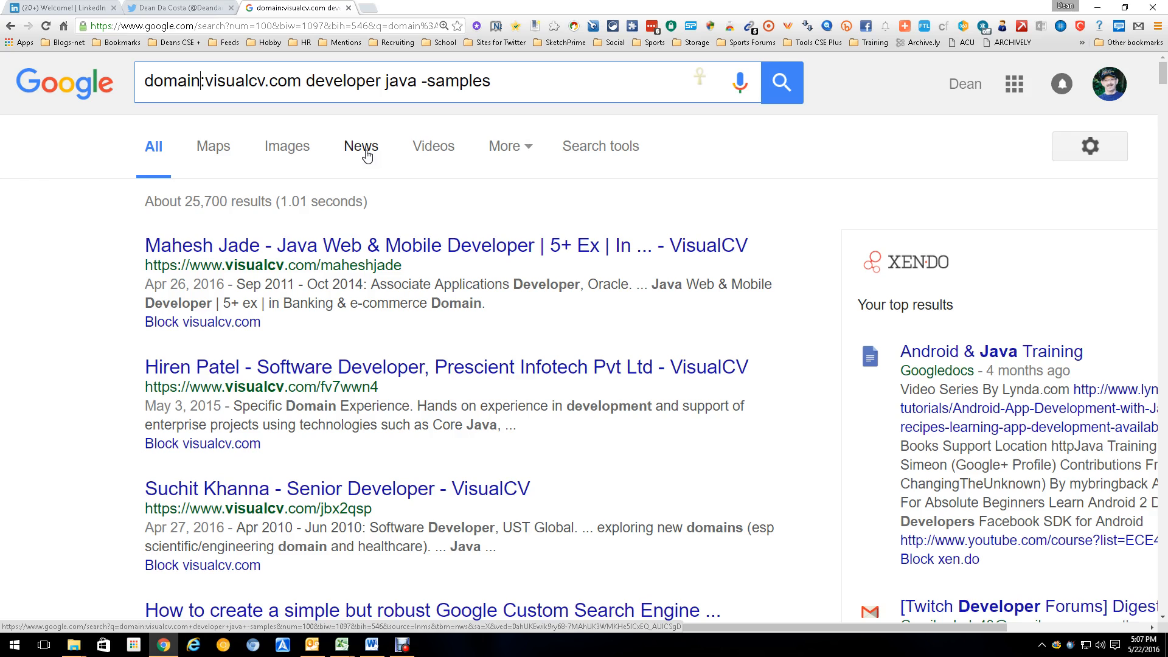
pyautogui.press('BackSpace')
pyautogui.press('BackSpace')
pyautogui.press('BackSpace')
pyautogui.press('BackSpace')
pyautogui.press('BackSpace')
pyautogui.press('BackSpace')
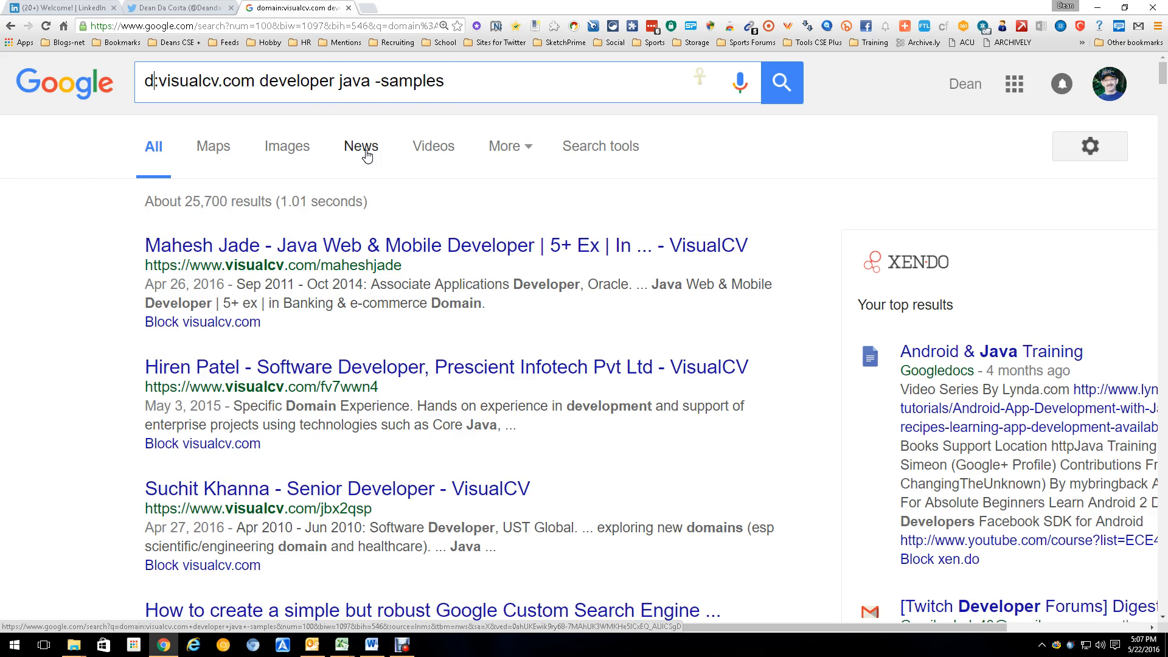
pyautogui.write('site')
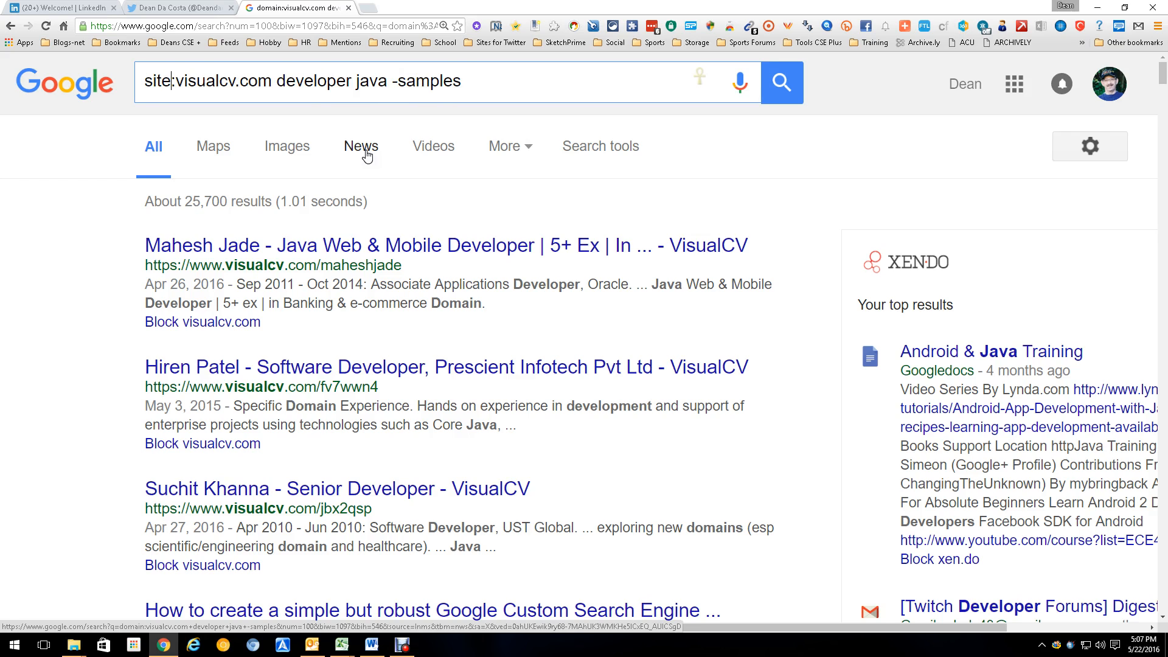
pyautogui.press('Return')
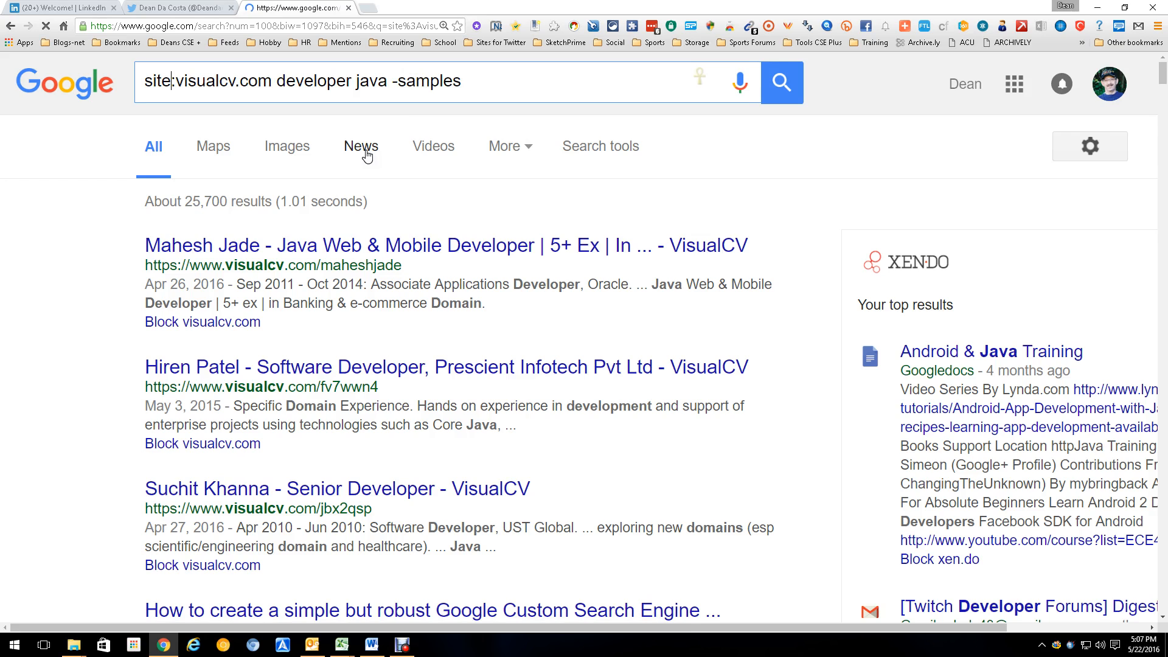
pyautogui.scroll(-1, 1132, 98)
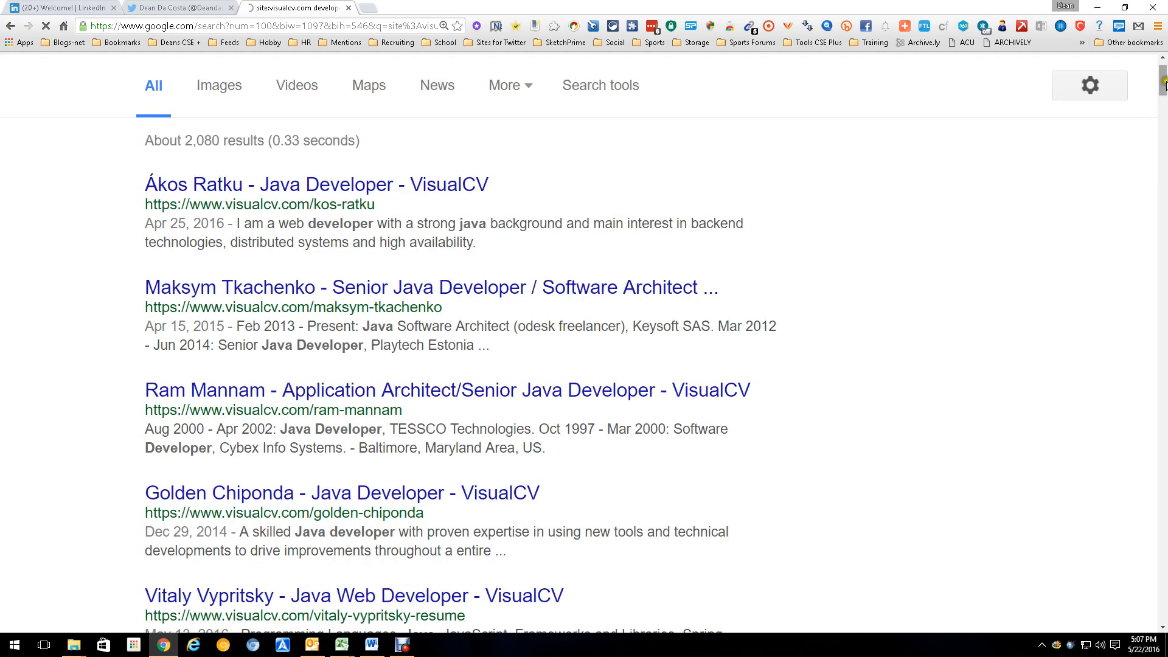
pyautogui.moveTo(1164, 97); pyautogui.dragTo(1158, 73)
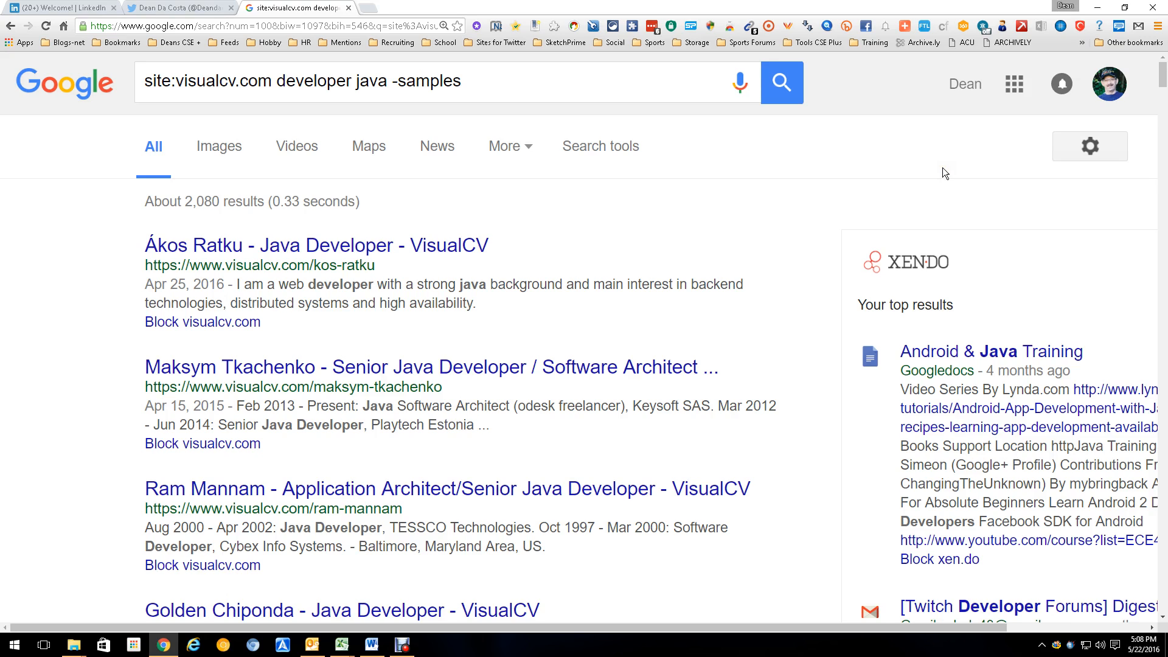
# Remove the keyword java from the query and search for site:visualcv.com developer -samples.
pyautogui.click(385, 100)
pyautogui.click(390, 85)
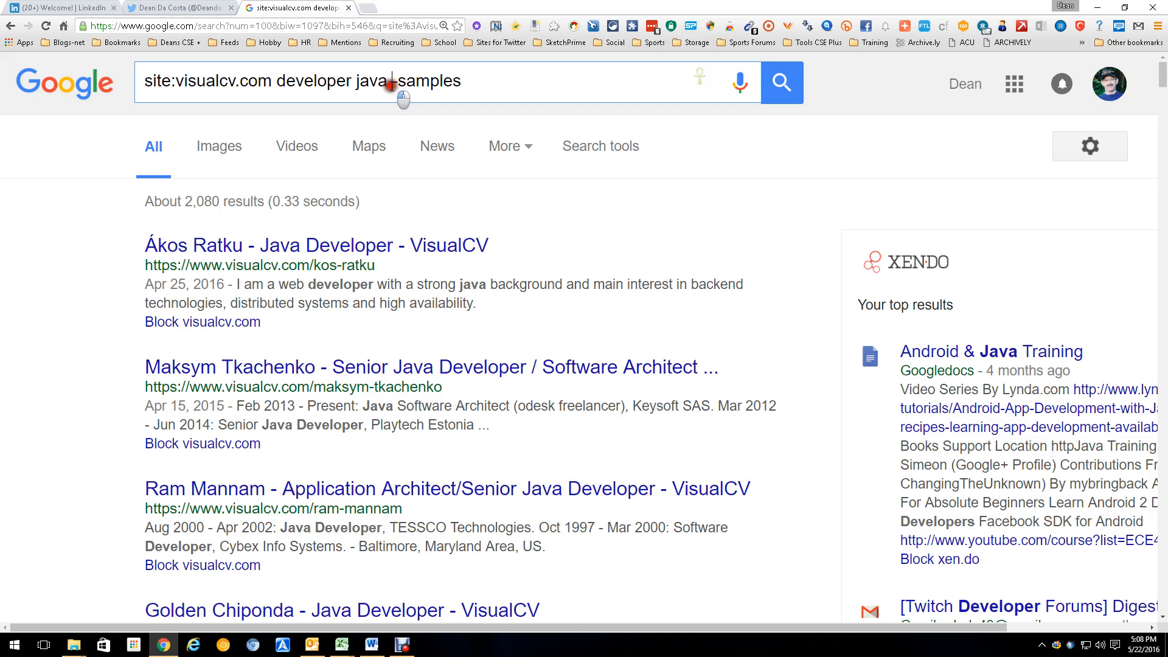
pyautogui.press('BackSpace')
pyautogui.press('BackSpace')
pyautogui.press('BackSpace')
pyautogui.press('BackSpace')
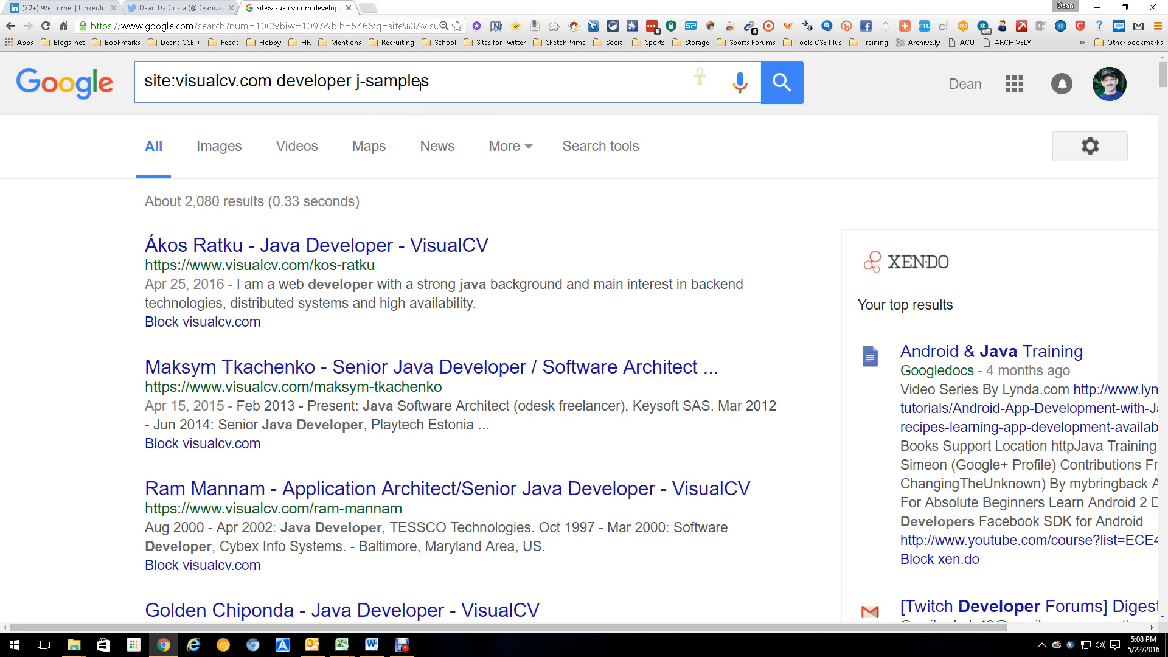
pyautogui.press('BackSpace')
pyautogui.press('Return')
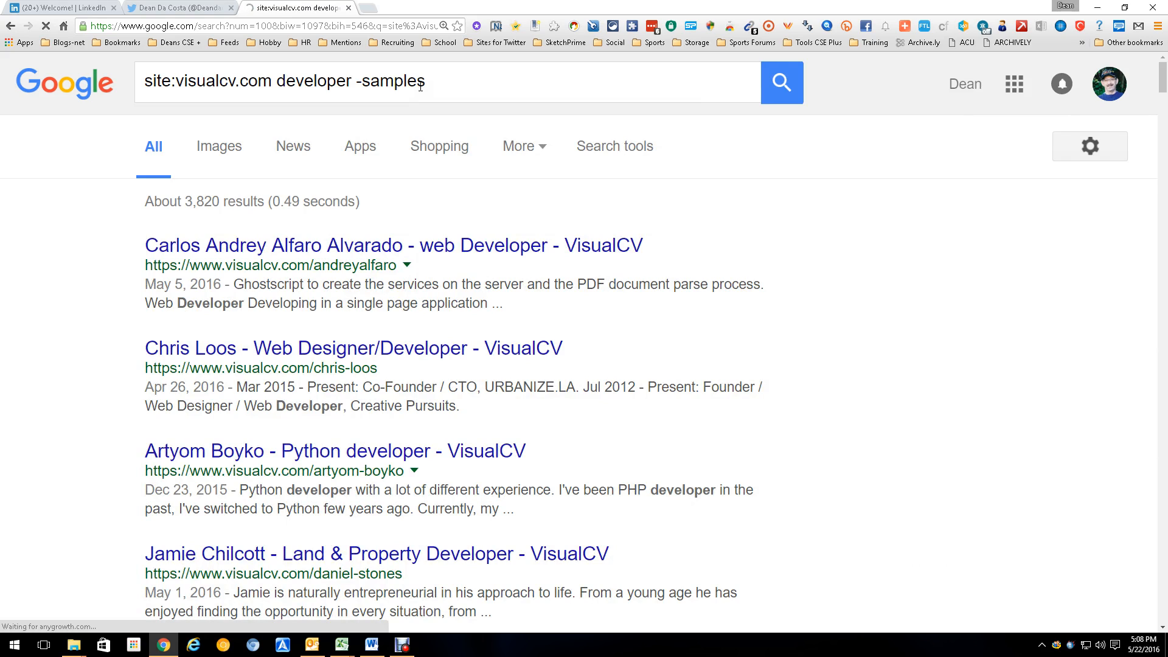
# Remove the keyword developer as well and search for site:visualcv.com -samples.
pyautogui.click(353, 80)
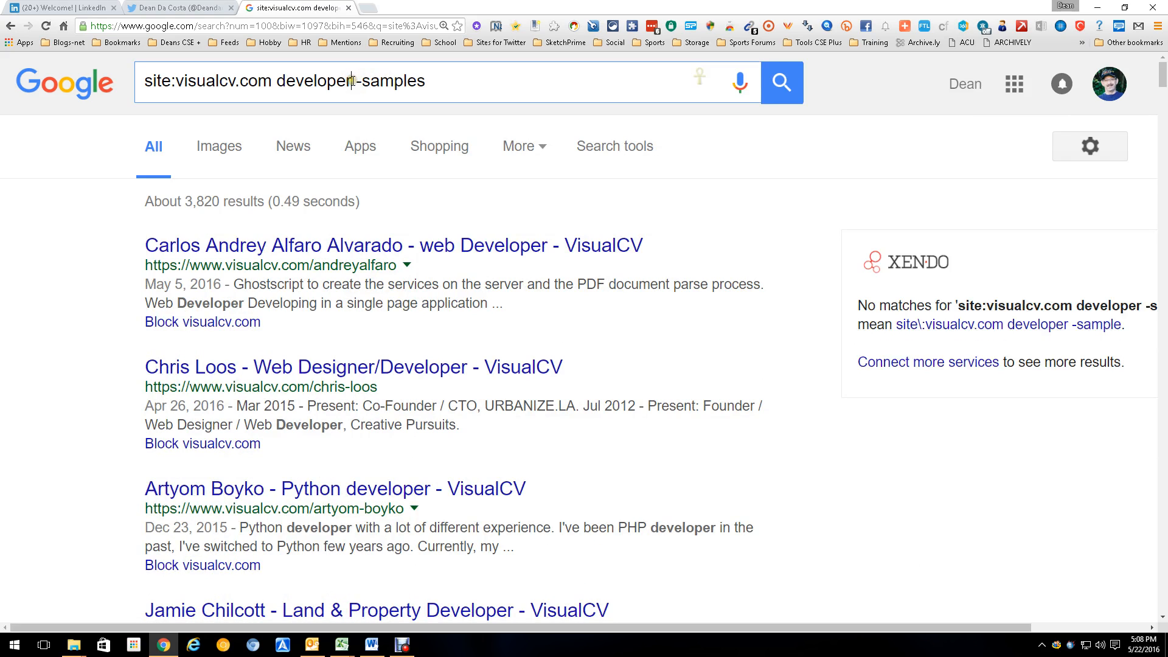
pyautogui.press('BackSpace')
pyautogui.press('BackSpace')
pyautogui.press('BackSpace')
pyautogui.press('BackSpace')
pyautogui.press('BackSpace')
pyautogui.press('BackSpace')
pyautogui.press('BackSpace')
pyautogui.press('BackSpace')
pyautogui.press('BackSpace')
pyautogui.press('BackSpace')
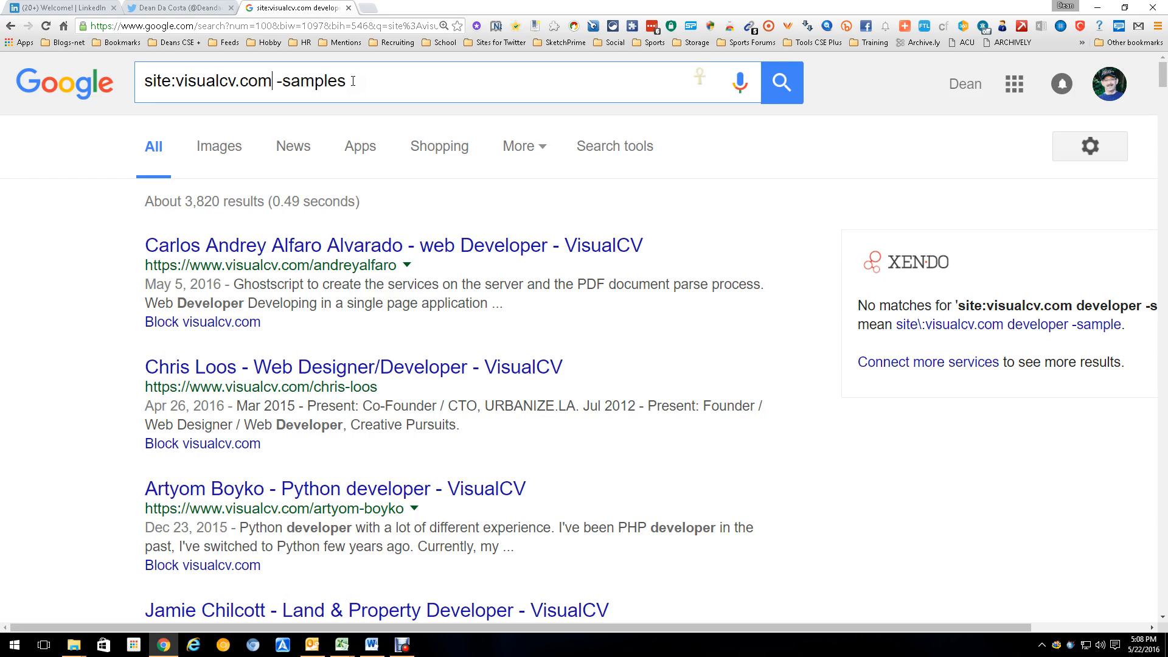
pyautogui.press('Return')
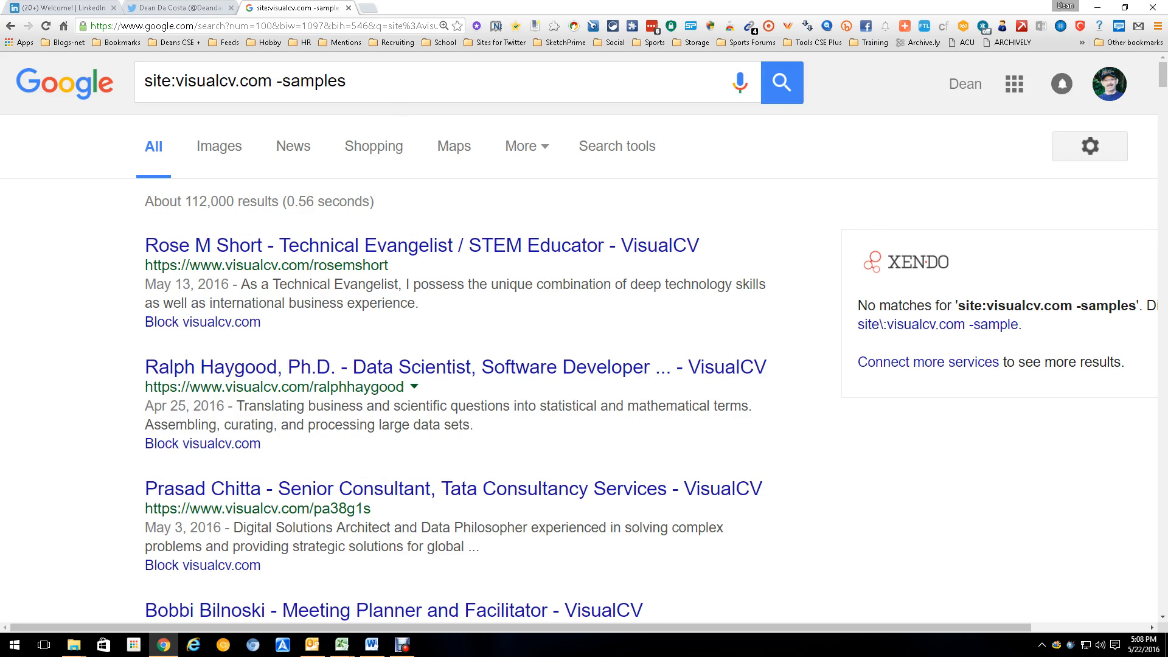
pyautogui.click(380, 653)
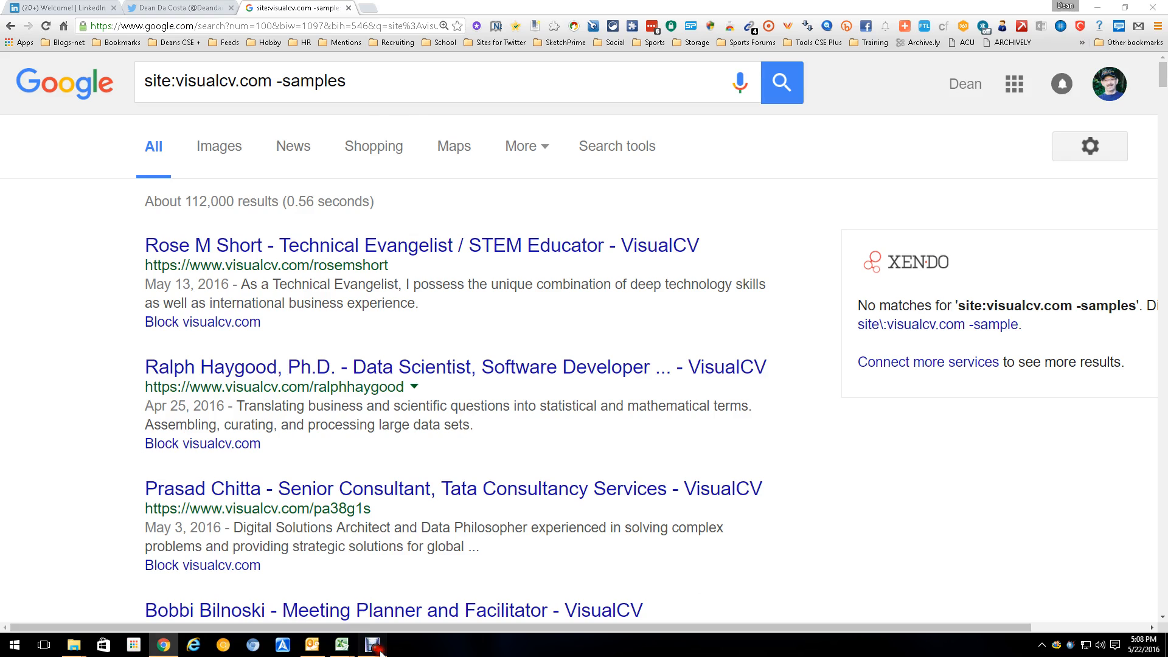